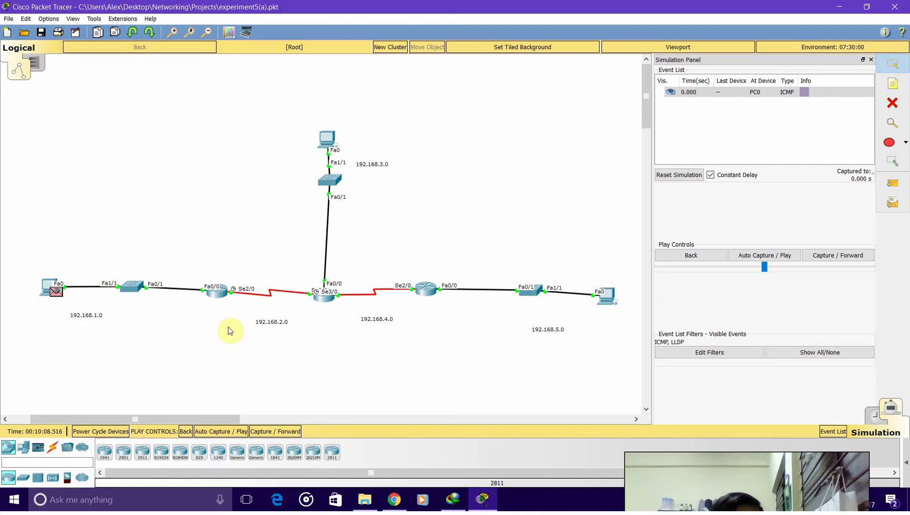
# Open Router0's command-line interface and bring up its user-mode prompt
pyautogui.moveTo(212, 311)
pyautogui.click(280, 366)
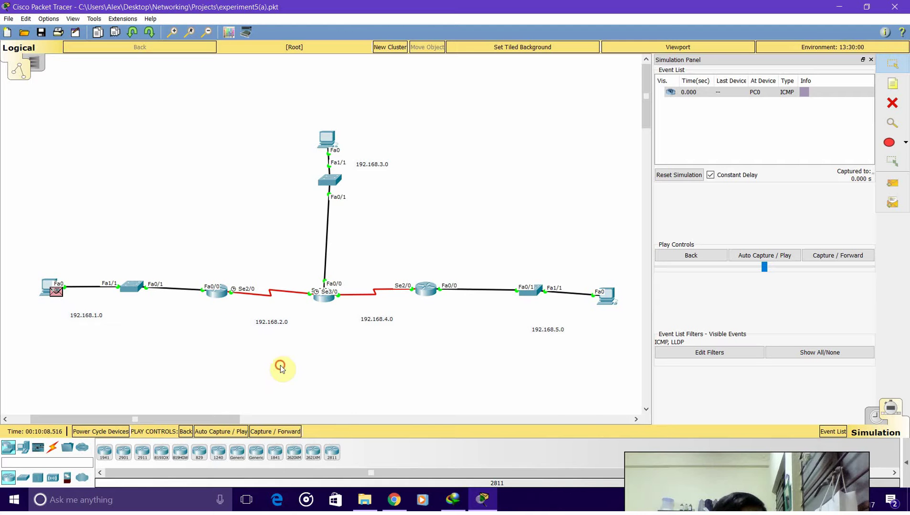
pyautogui.click(217, 292)
pyautogui.click(410, 134)
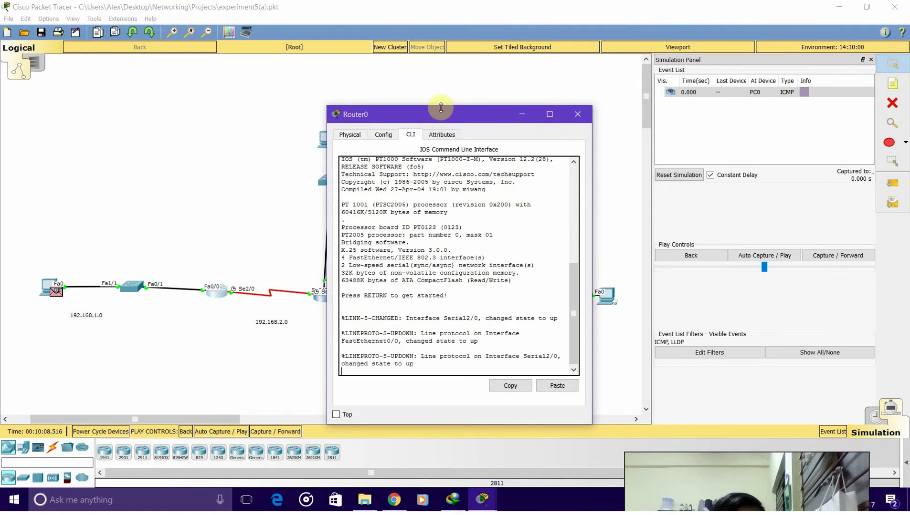
pyautogui.moveTo(440, 108); pyautogui.dragTo(505, 71)
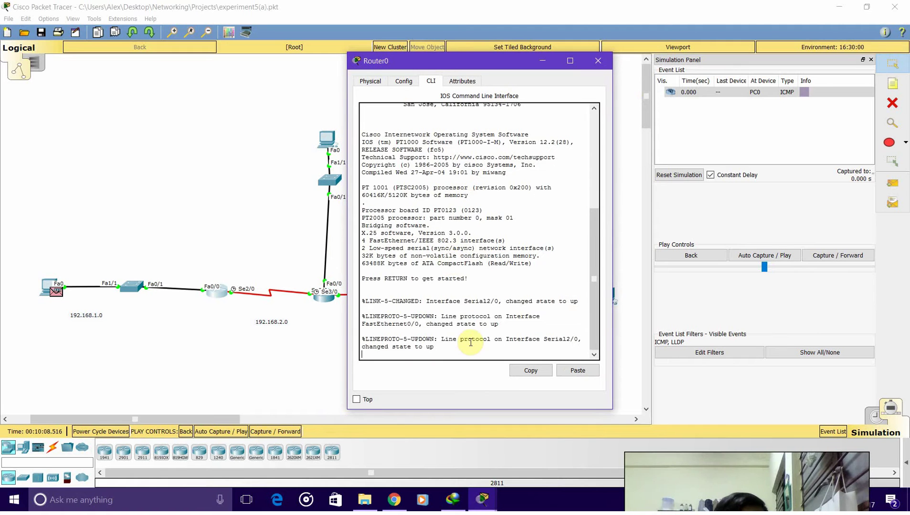
pyautogui.press('Return')
pyautogui.press('Return')
pyautogui.press('Return')
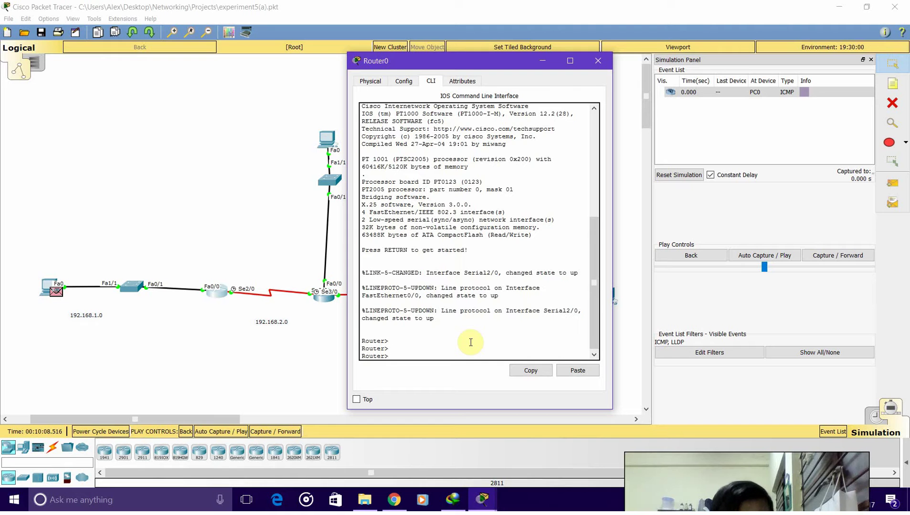
# Put Router0 into privileged mode with en and into global configuration mode with conf t
pyautogui.write('en')
pyautogui.press('Return')
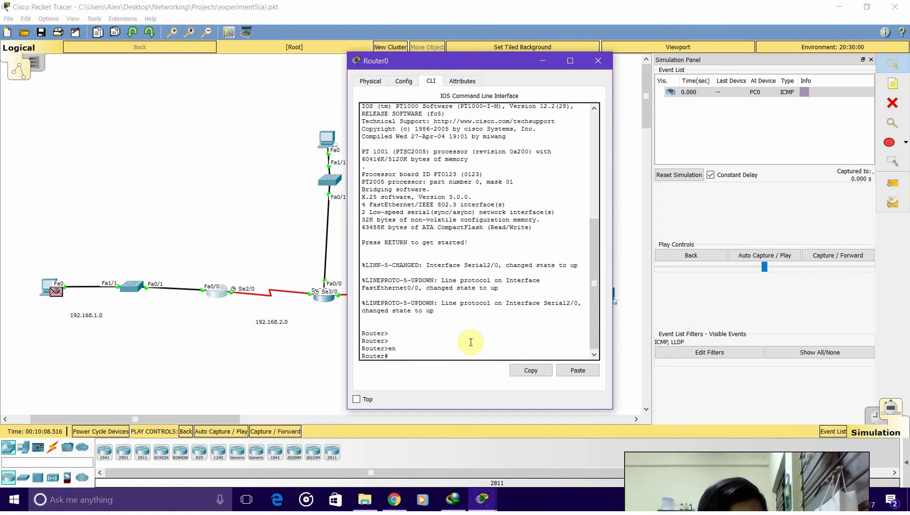
pyautogui.write('conf ')
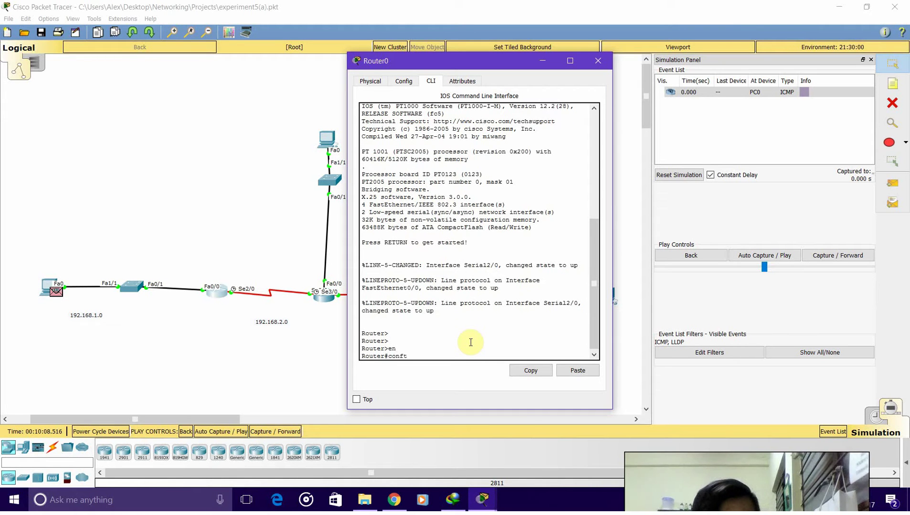
pyautogui.write('t')
pyautogui.press('Return')
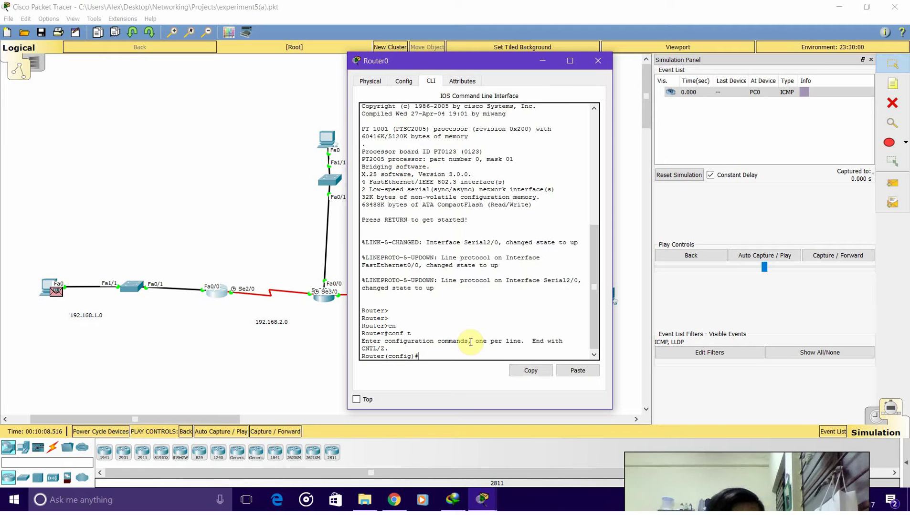
# Start RIP configuration on Router0 with route rip and write the command network 192.168.1.0
pyautogui.write('route ')
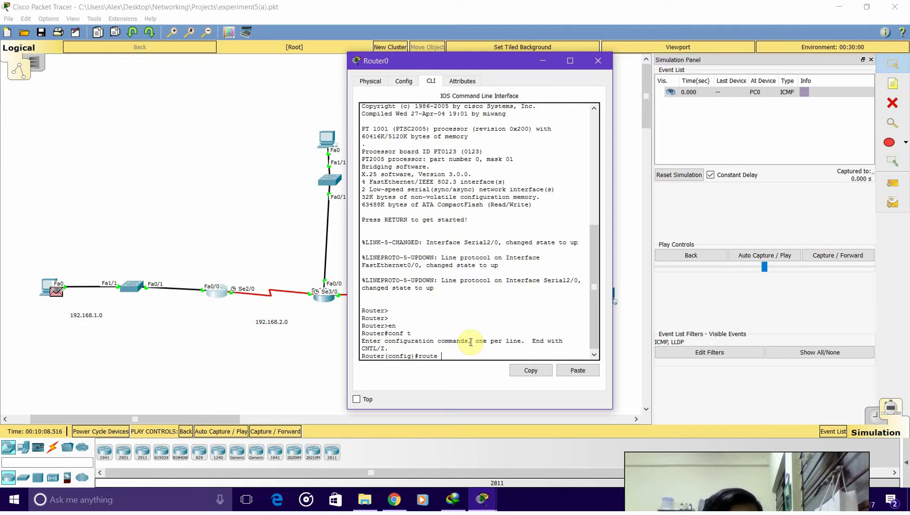
pyautogui.write('rip')
pyautogui.press('Return')
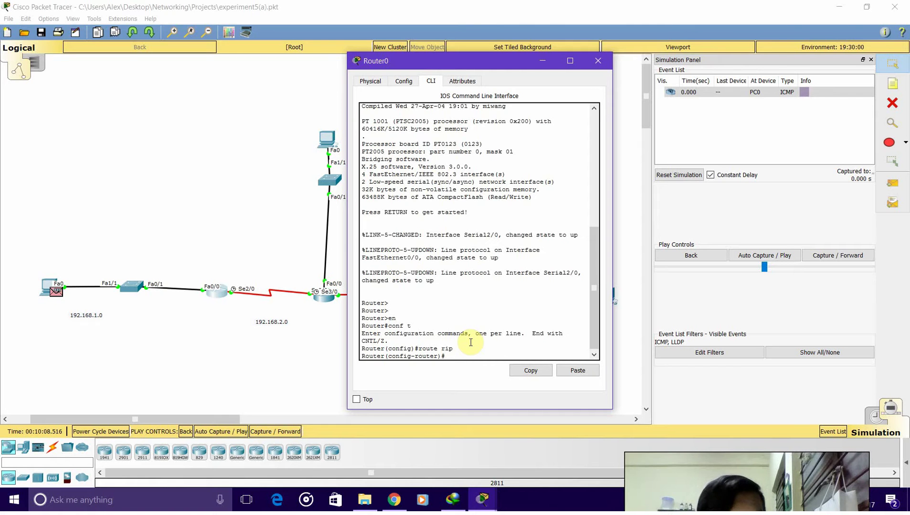
pyautogui.write('network')
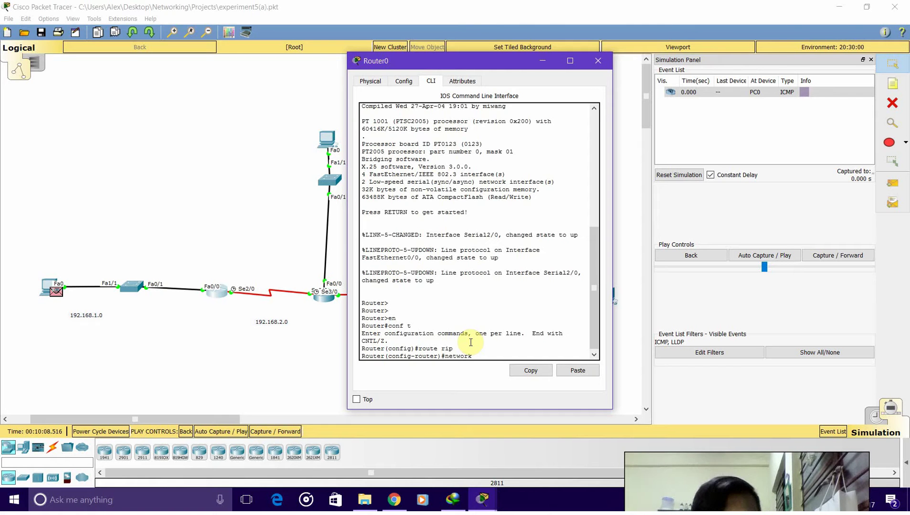
pyautogui.write(' 192')
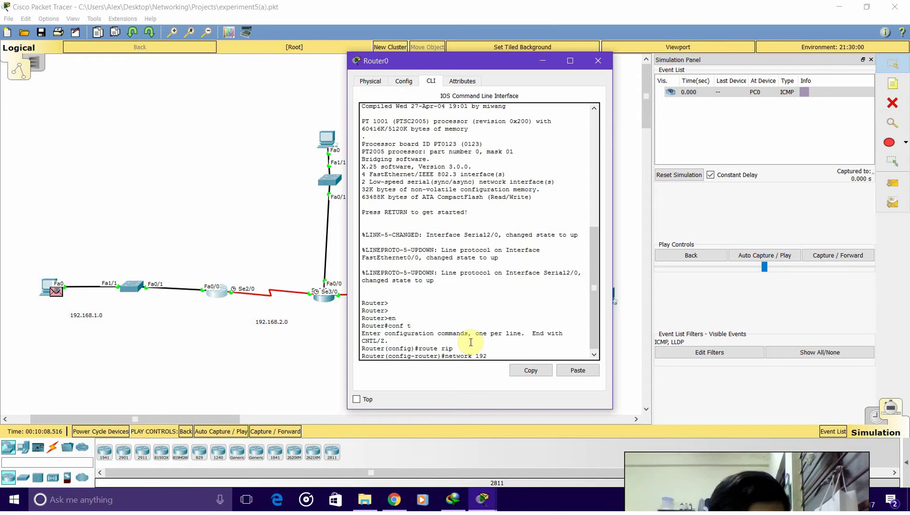
pyautogui.write('.168.1.0')
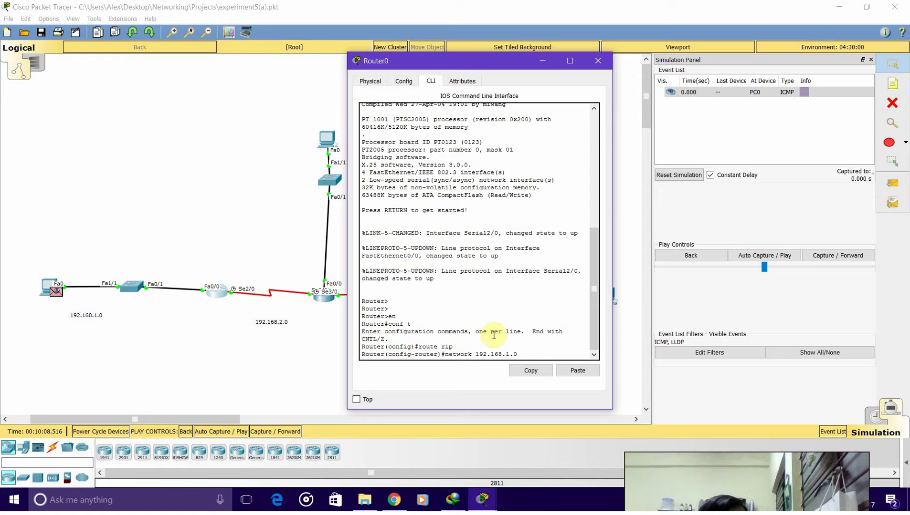
pyautogui.click(596, 62)
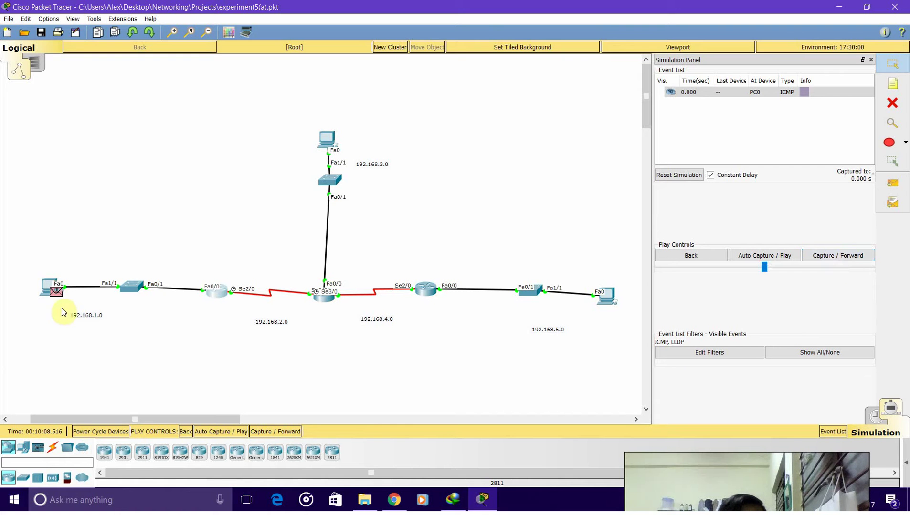
# Advance the simulation event by event to follow PC0's ICMP packet to PC1 and back to PC0
pyautogui.click(857, 255)
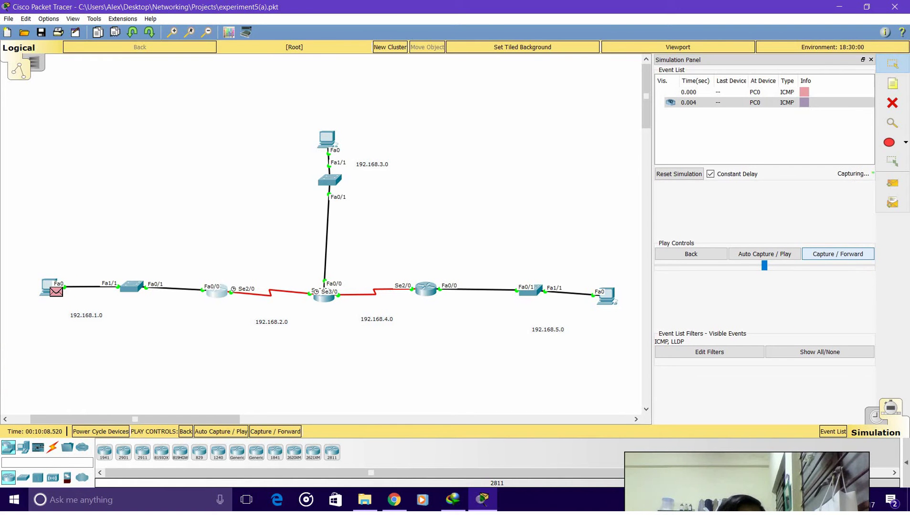
pyautogui.click(856, 257)
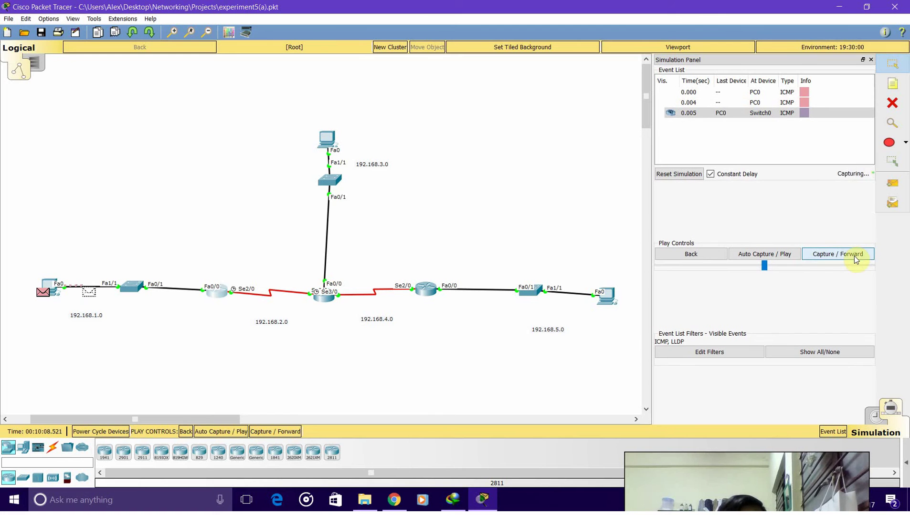
pyautogui.click(855, 256)
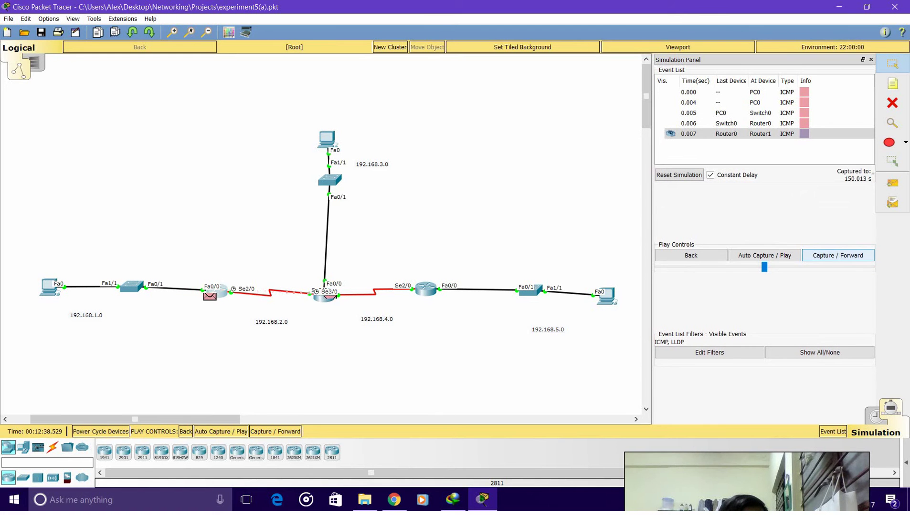
pyautogui.click(855, 257)
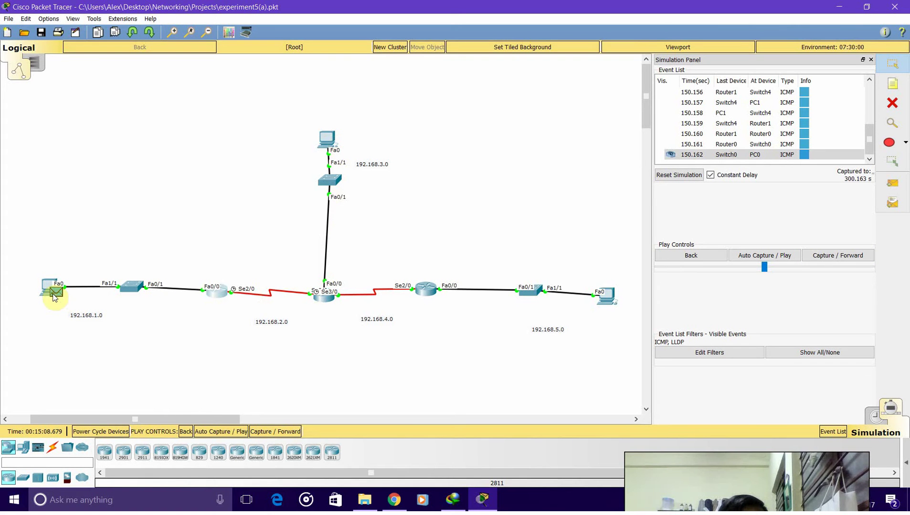
pyautogui.moveTo(54, 298)
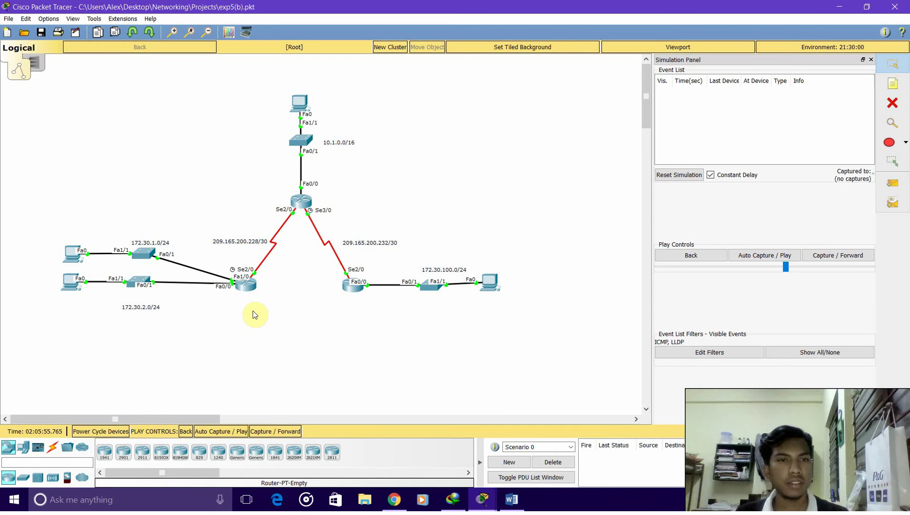
# On Router1 in exp5(b).pkt, enter privileged mode with en and terminal configuration mode with config and t
pyautogui.click(246, 287)
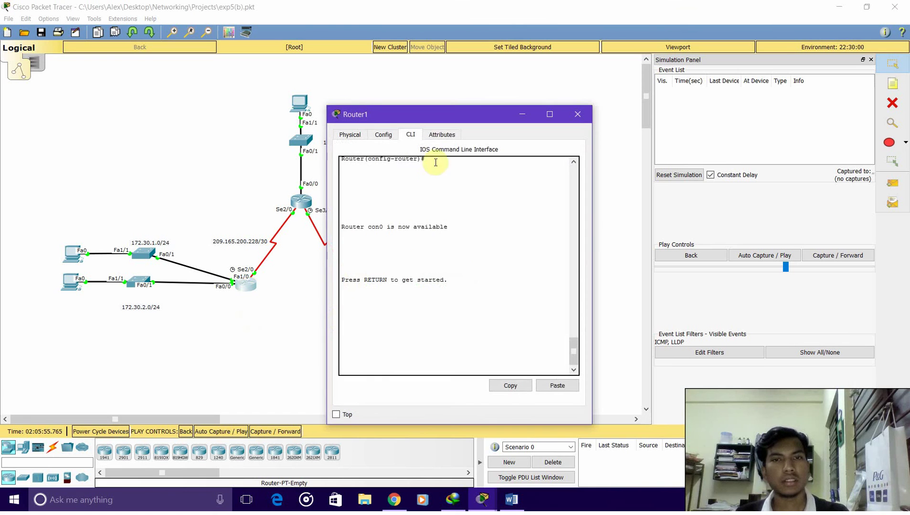
pyautogui.press('Return')
pyautogui.press('Return')
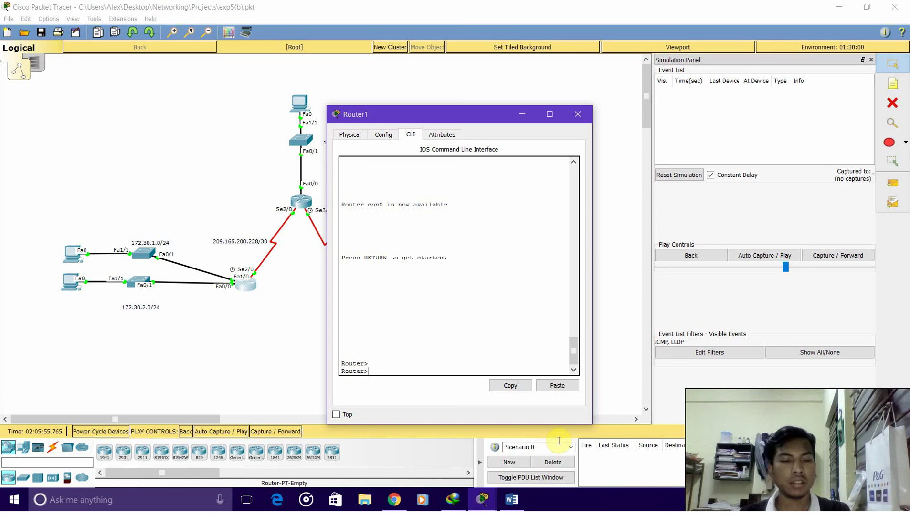
pyautogui.write('en')
pyautogui.press('Return')
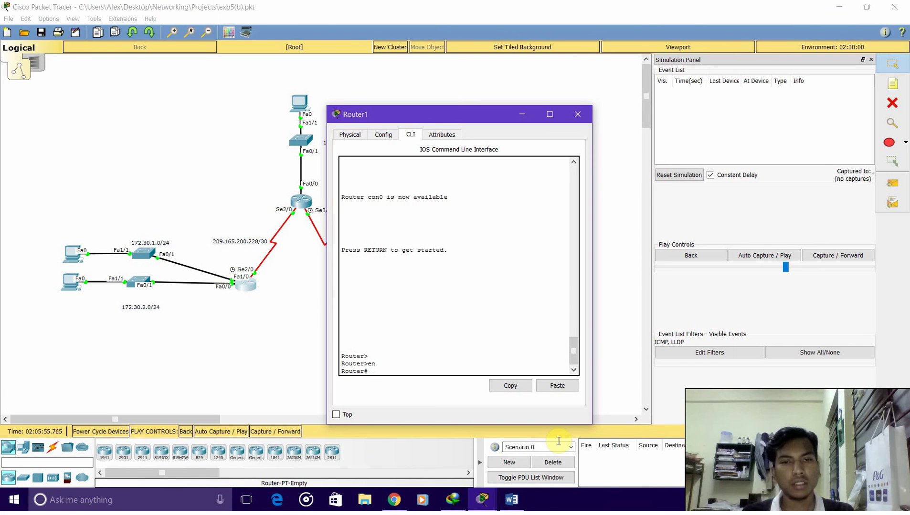
pyautogui.write('conf')
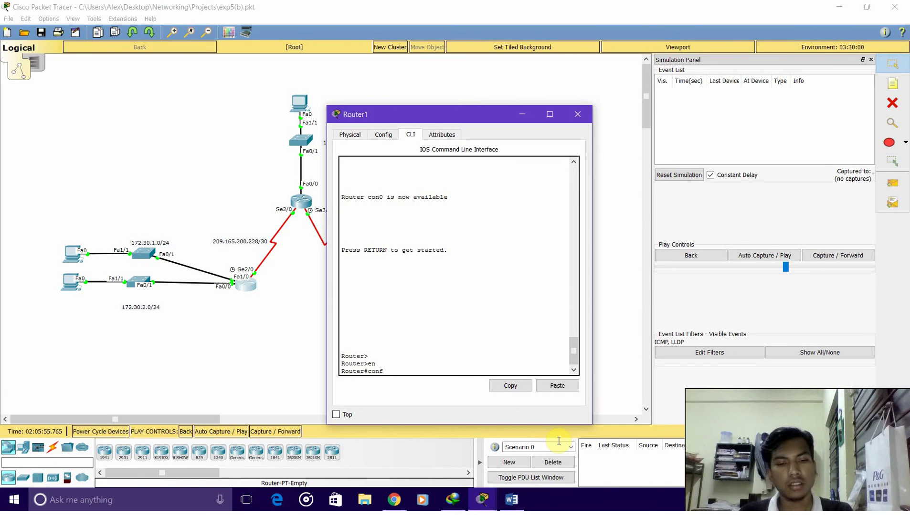
pyautogui.write('ig')
pyautogui.press('Return')
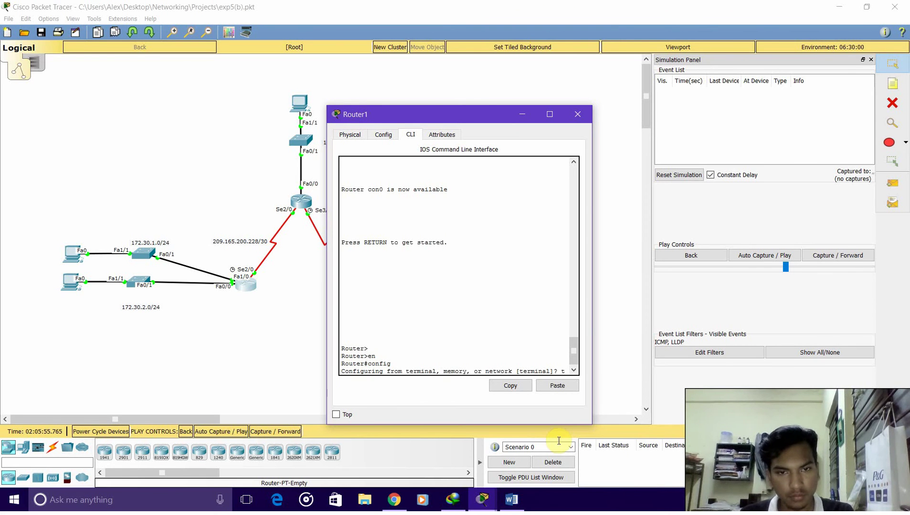
pyautogui.press('Return')
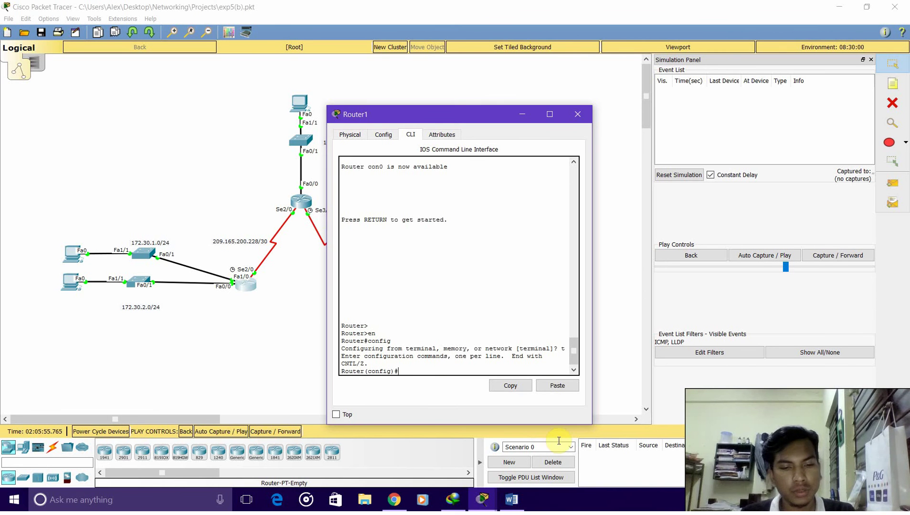
# Start RIP configuration on Router1 with router rip and set it to version 2
pyautogui.write('router')
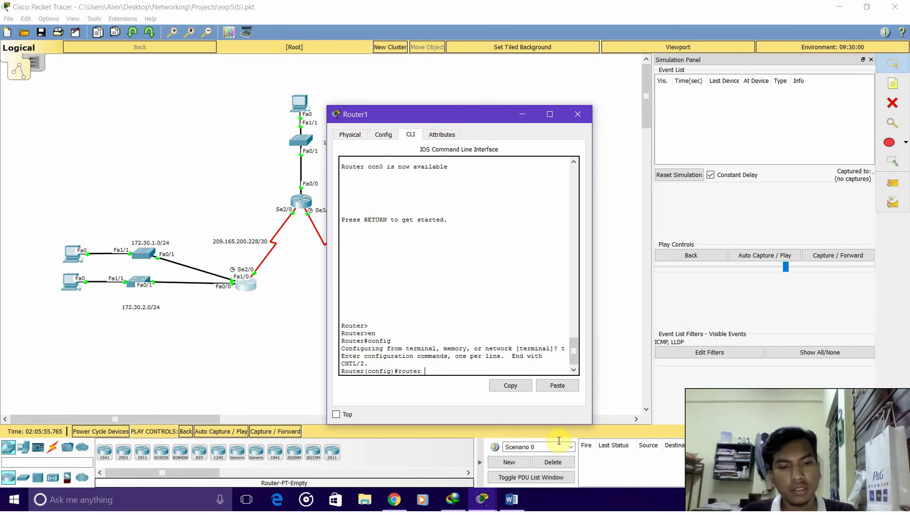
pyautogui.write(' rip')
pyautogui.press('Return')
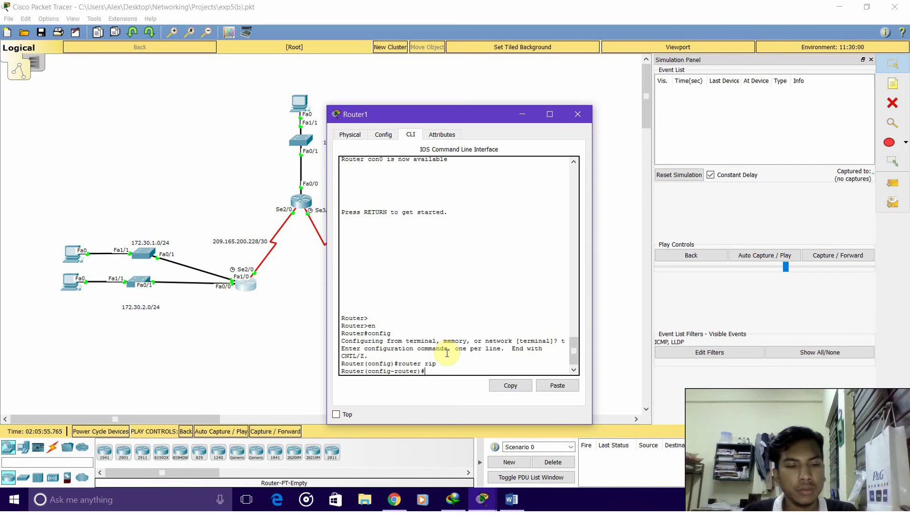
pyautogui.write('version2')
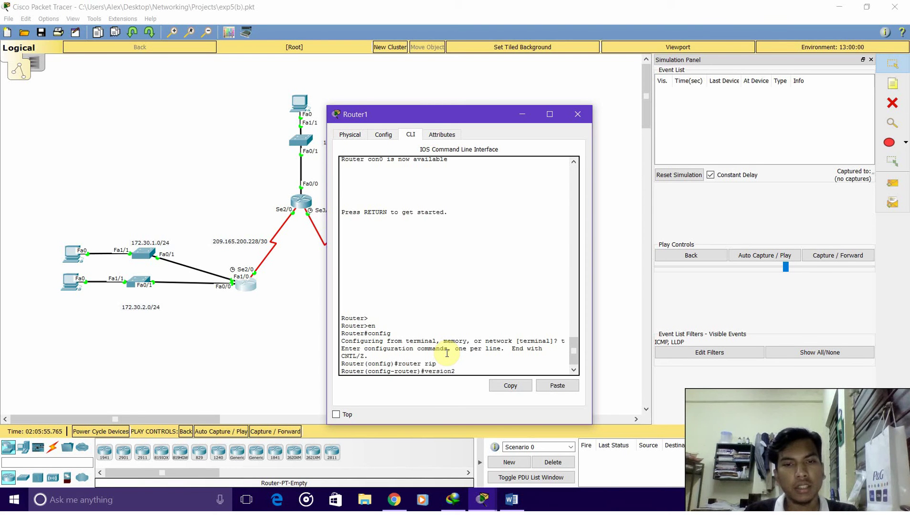
pyautogui.press('BackSpace')
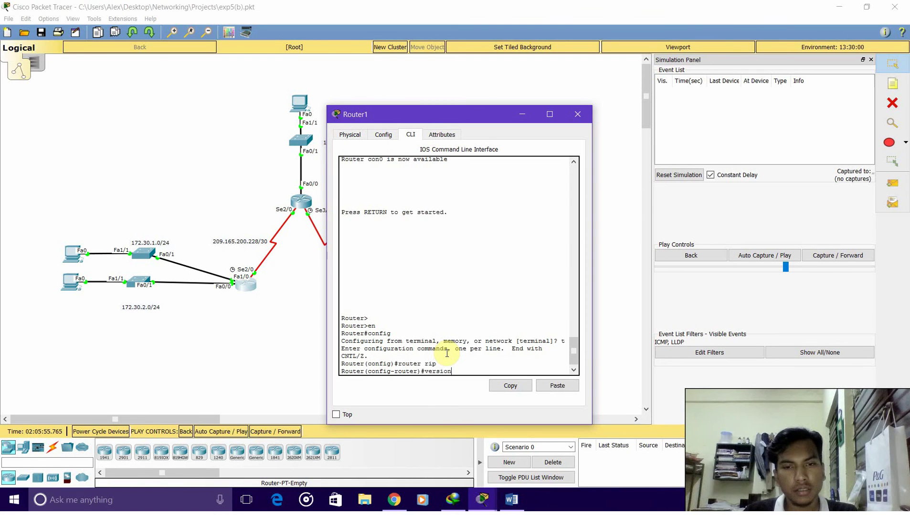
pyautogui.press('Return')
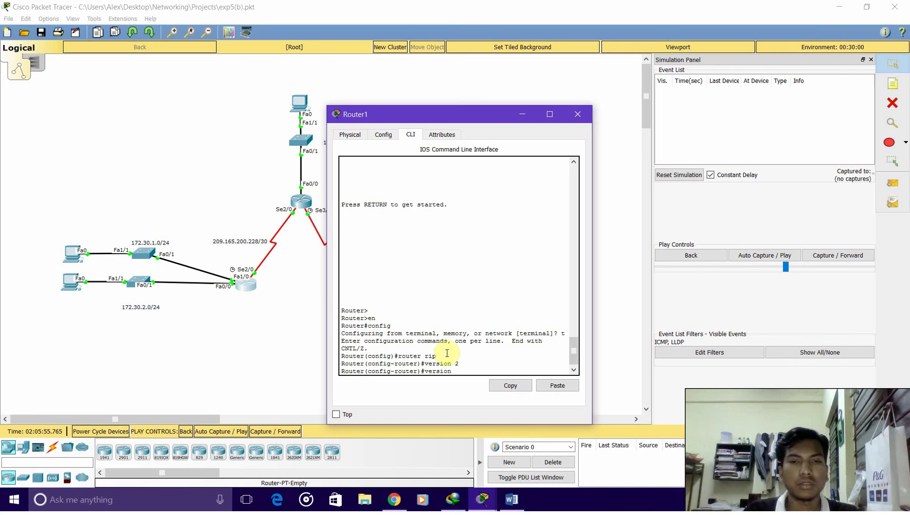
# Write the RIP command network 209.165.200.228 for Router1's serial link and close the router window
pyautogui.write('v')
pyautogui.write('ne')
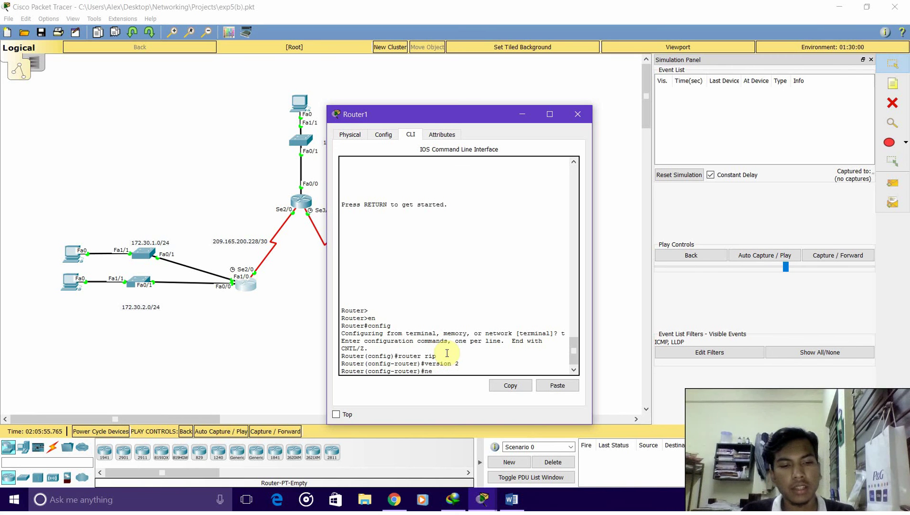
pyautogui.write('twork')
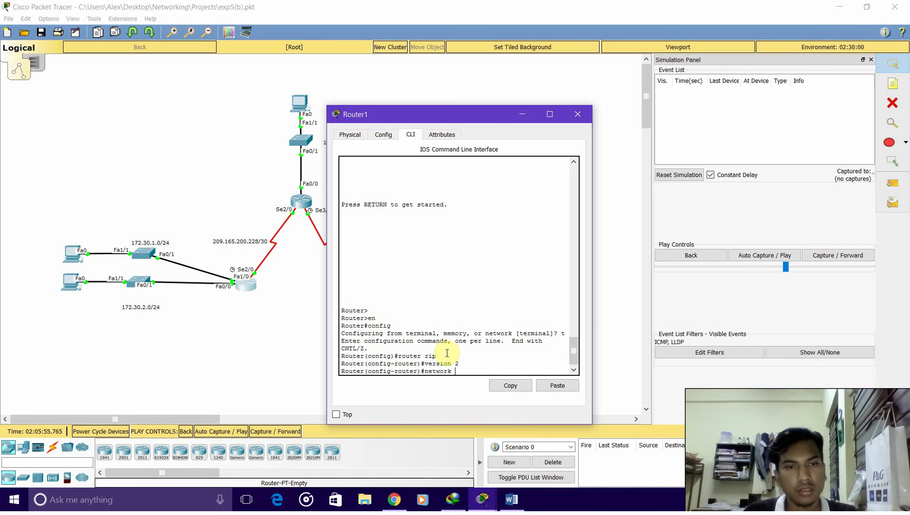
pyautogui.write(' 20')
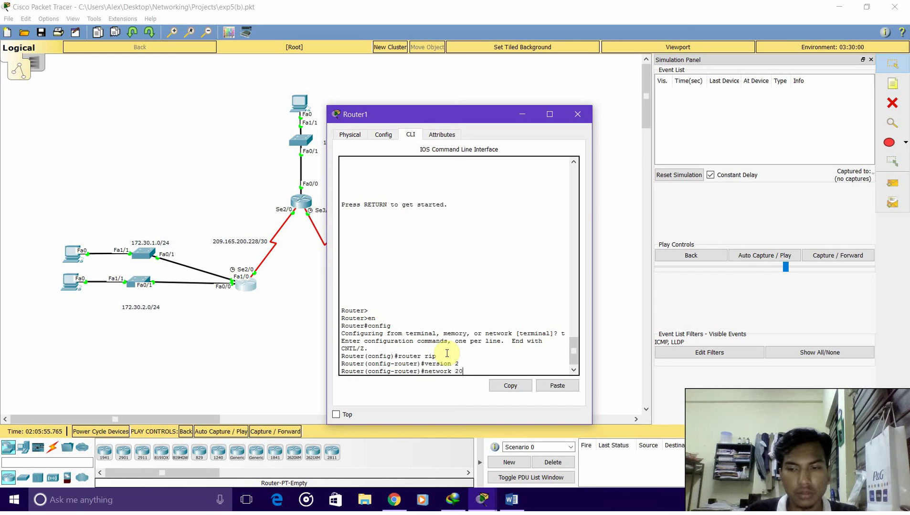
pyautogui.write('9.165.')
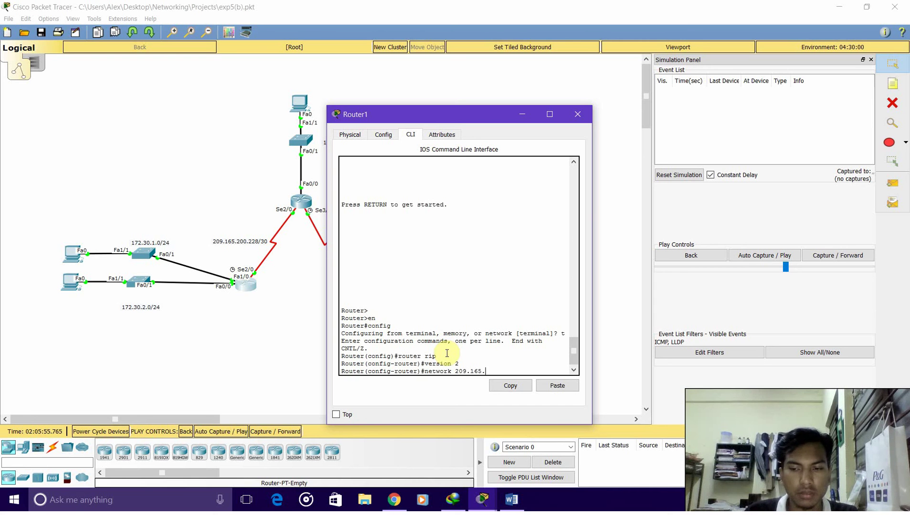
pyautogui.write('200.22')
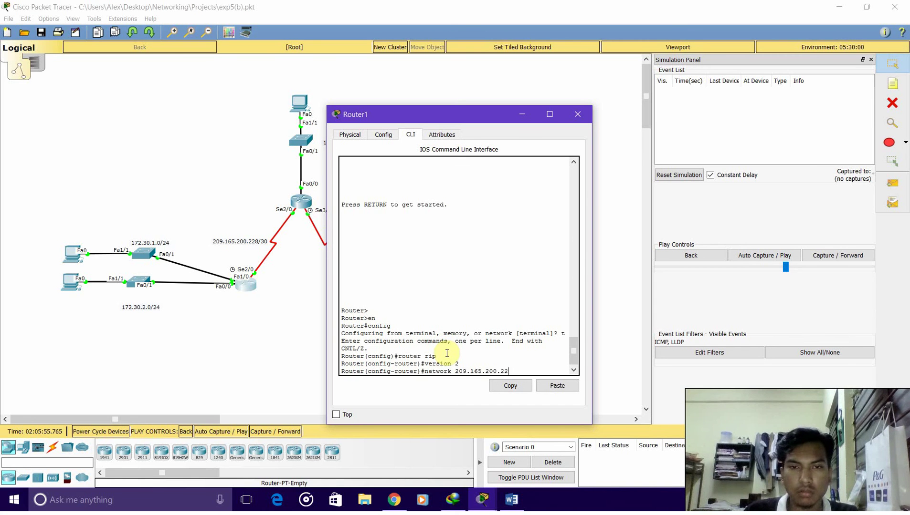
pyautogui.write('8')
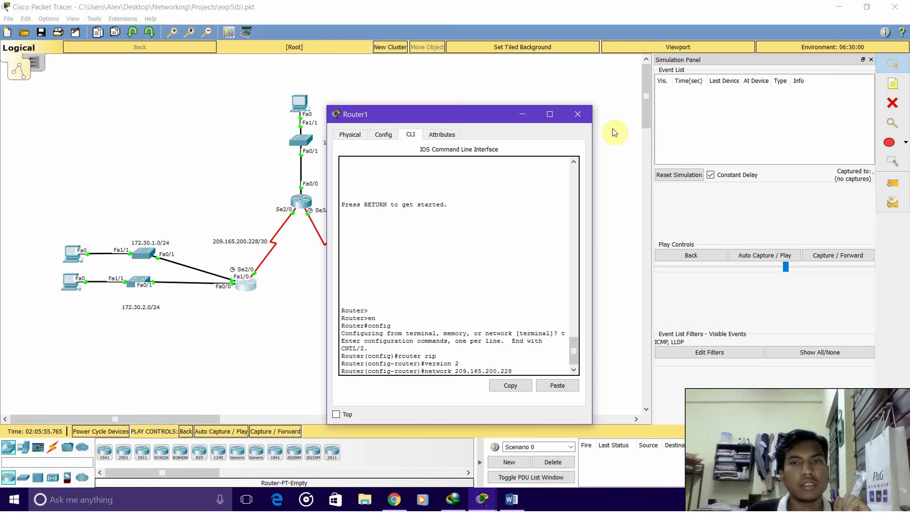
pyautogui.click(578, 114)
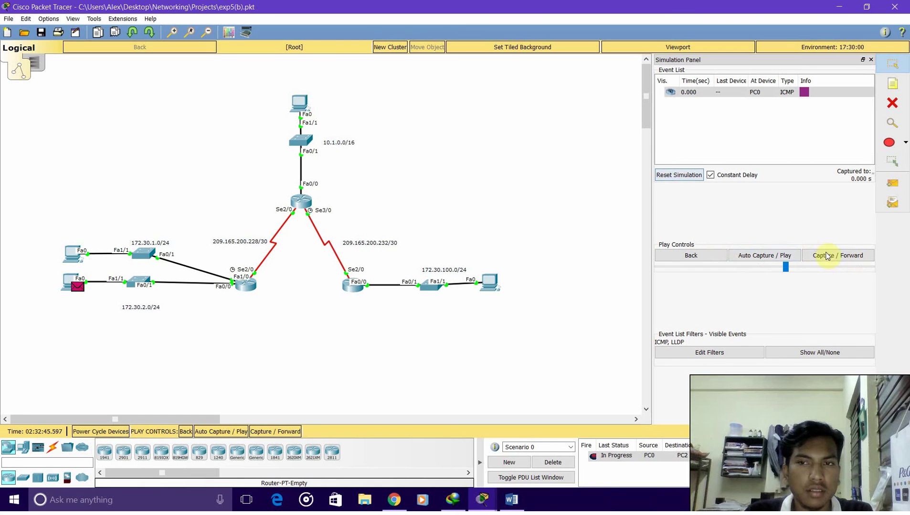
# Capture forward through the simulation to follow the ICMP packet travelling between PC0 and PC2
pyautogui.click(838, 255)
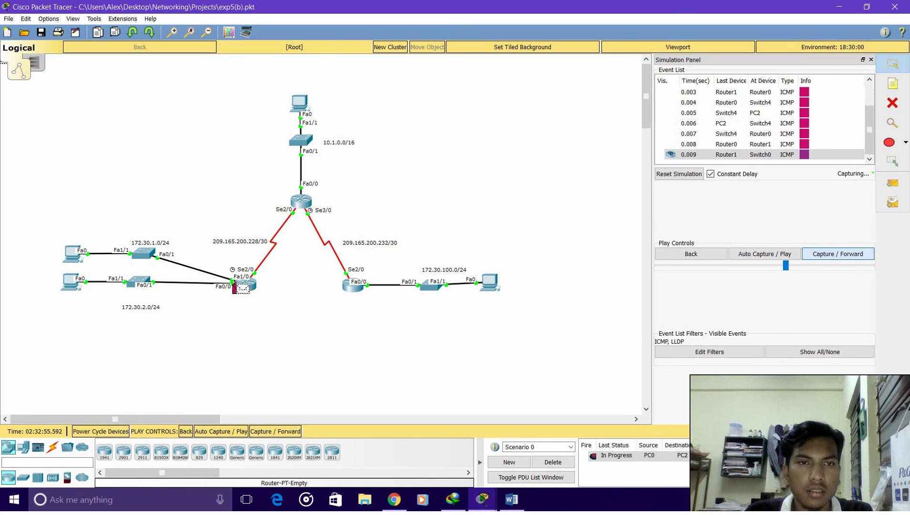